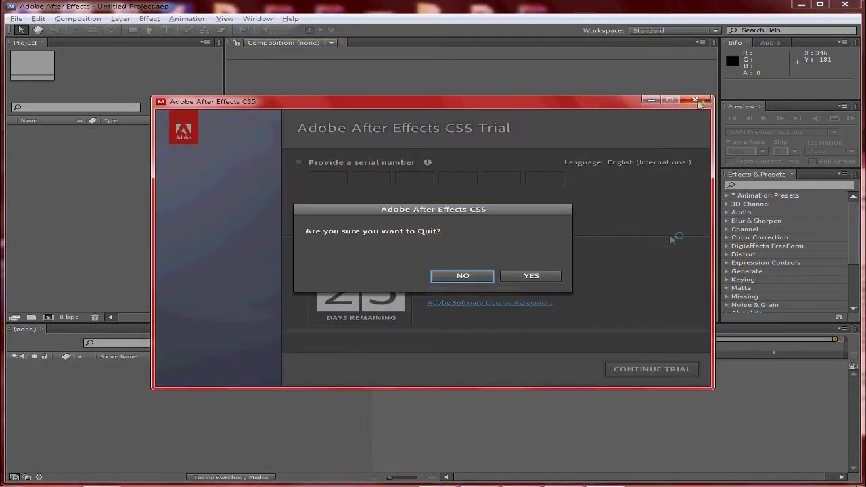
Dismiss the quit prompt, continue the trial, and skip the Adobe ID sign-in.
left_click(463, 275)
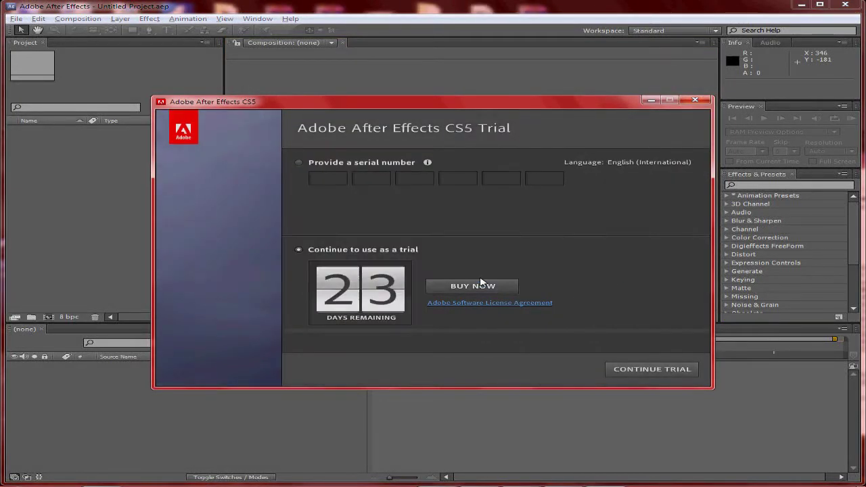
left_click(654, 377)
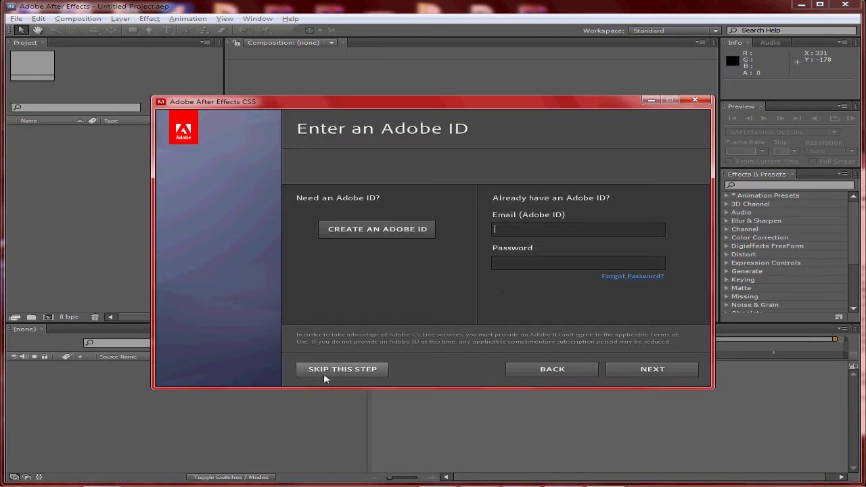
left_click(325, 374)
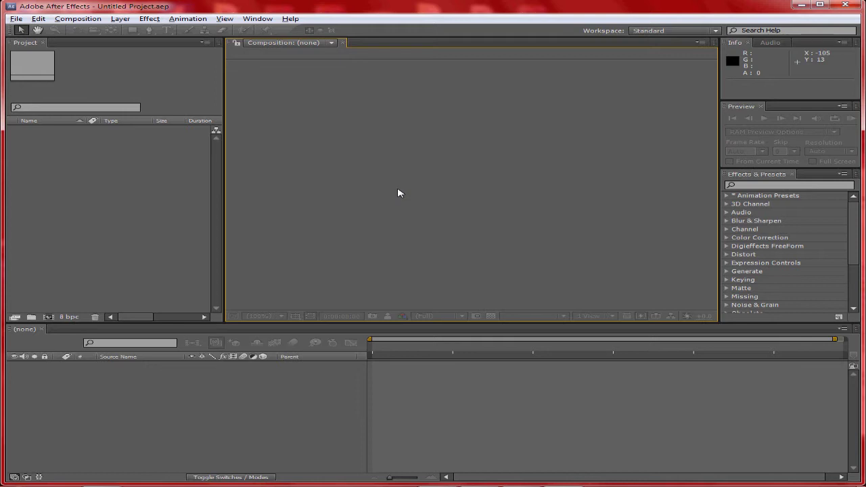
Create Comp 1 at 1280×720 and 30 fps through Composition > New Composition.
left_click(78, 18)
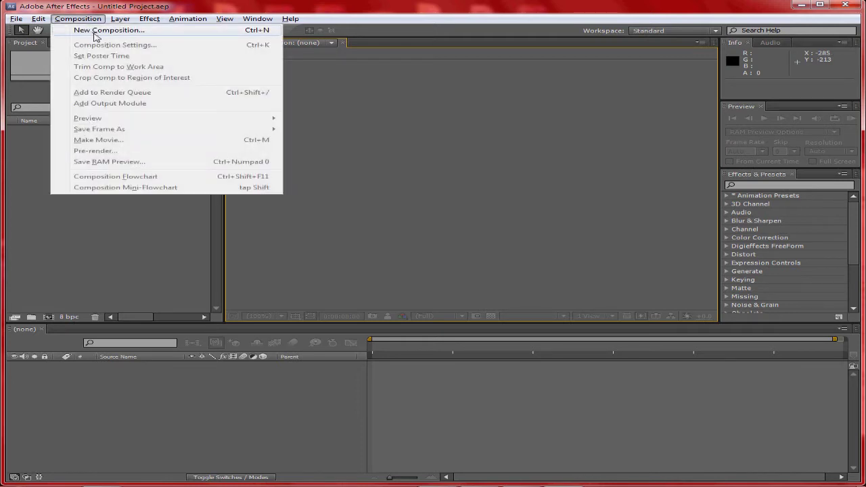
left_click(96, 31)
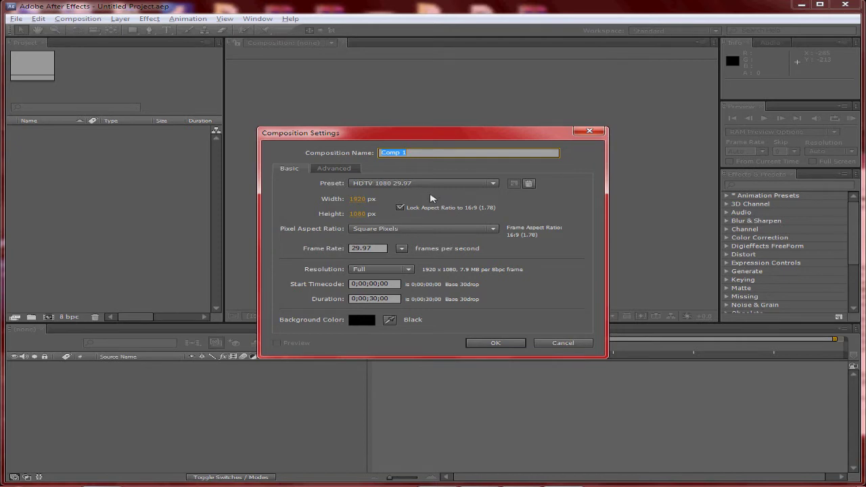
left_click(358, 199)
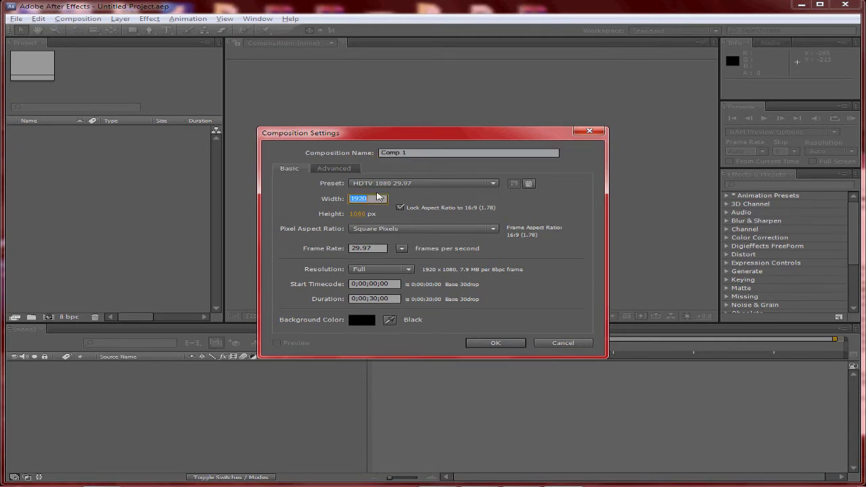
type("128p")
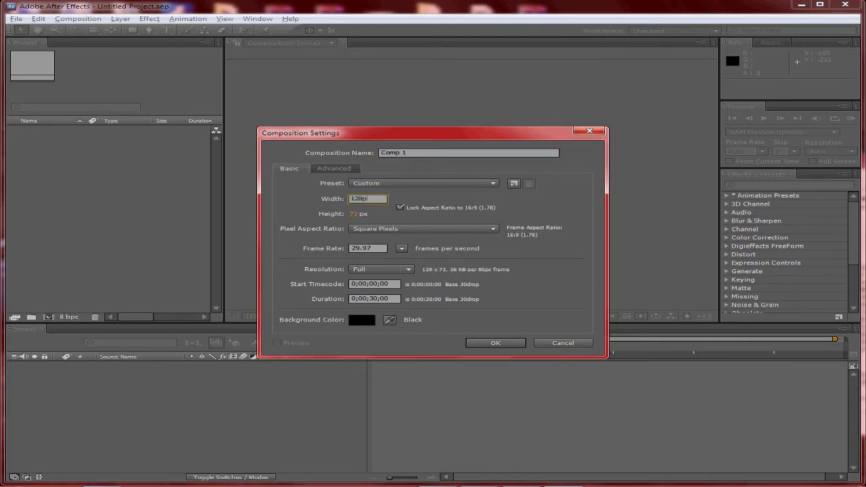
type("0")
key("Tab")
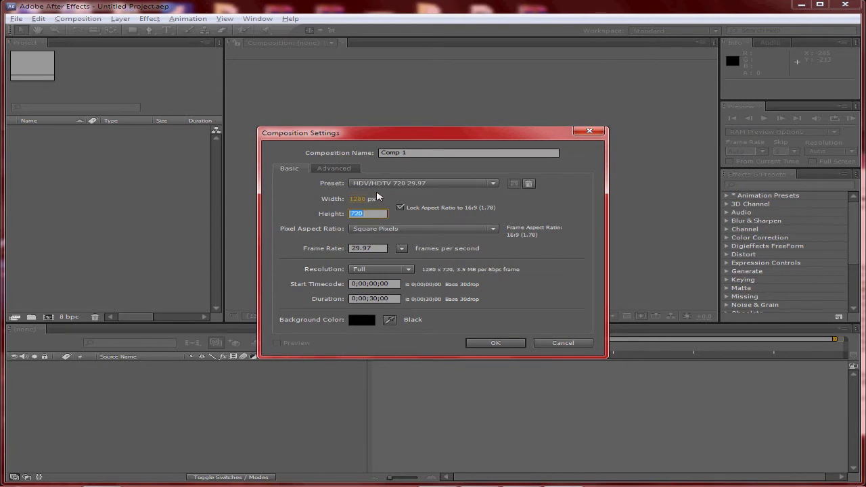
left_click(559, 195)
left_click(364, 248)
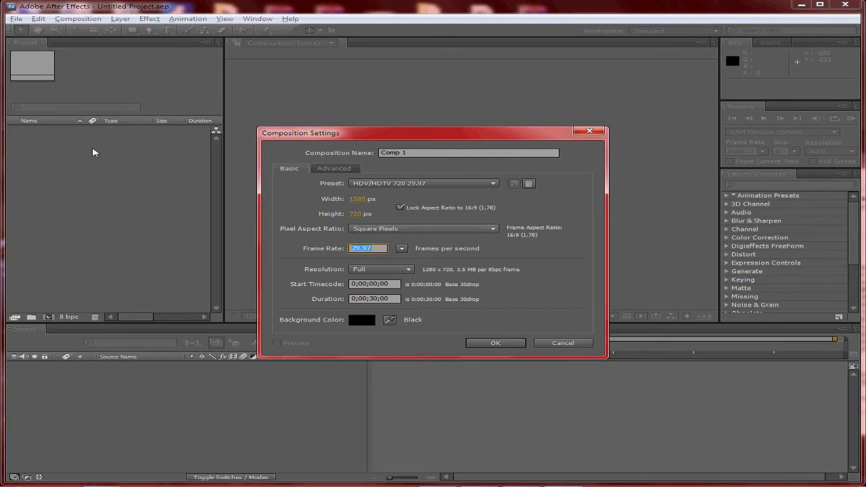
type("30")
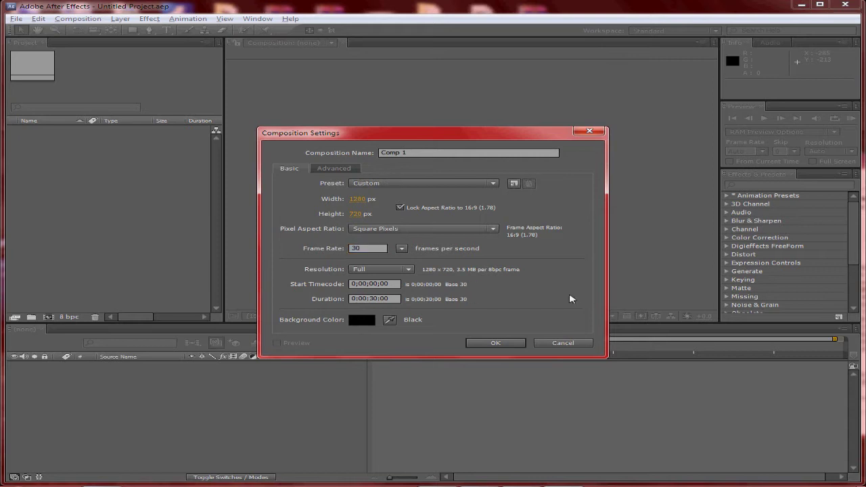
left_click(495, 343)
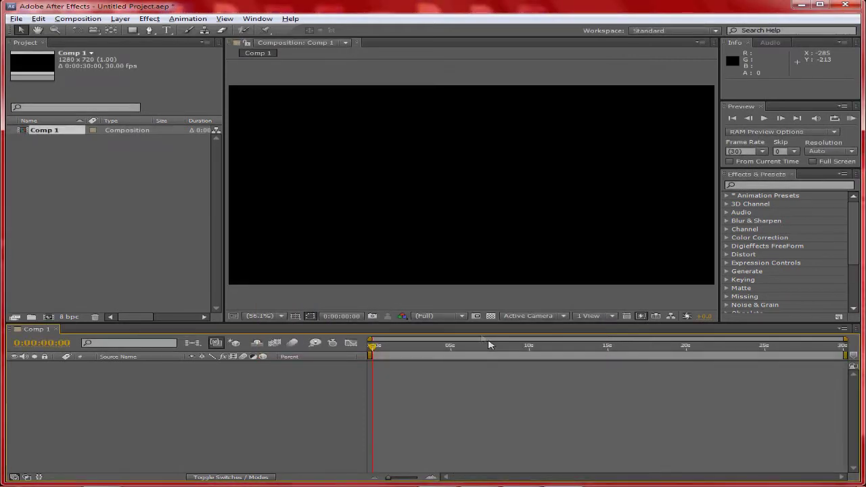
left_click(803, 6)
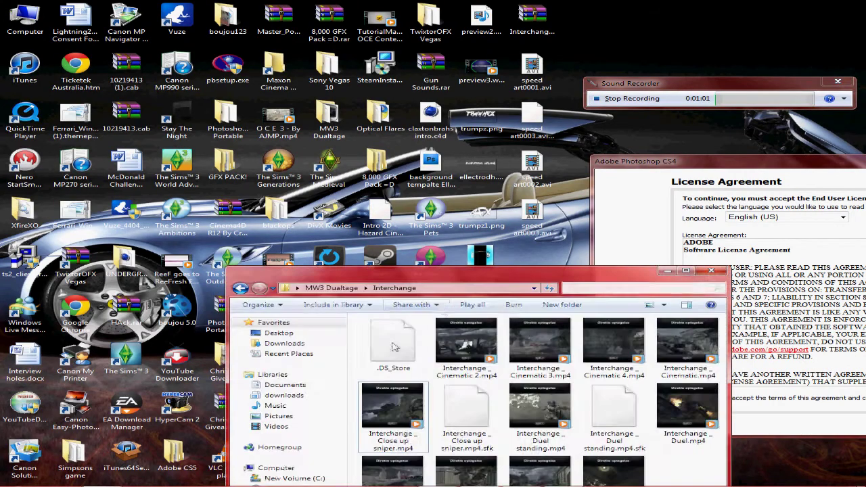
Import 'Interchange _ Close up sniper.mp4' from Explorer and place it as layer 1 in Comp 1.
left_click_drag(474, 269, 474, 143)
left_click_drag(394, 281, 112, 193)
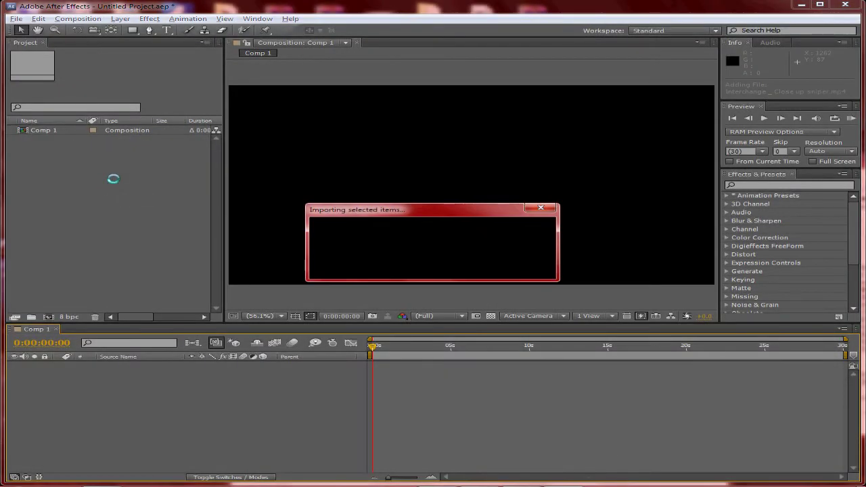
left_click_drag(46, 147, 95, 391)
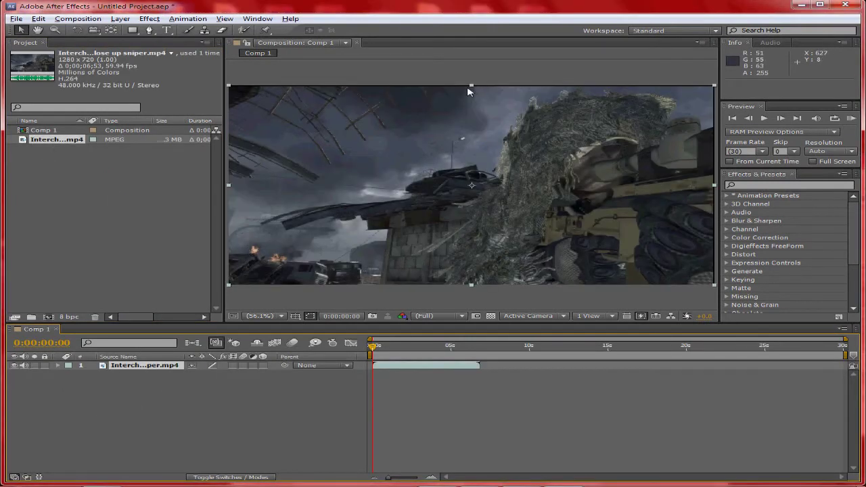
left_click_drag(471, 88, 472, 87)
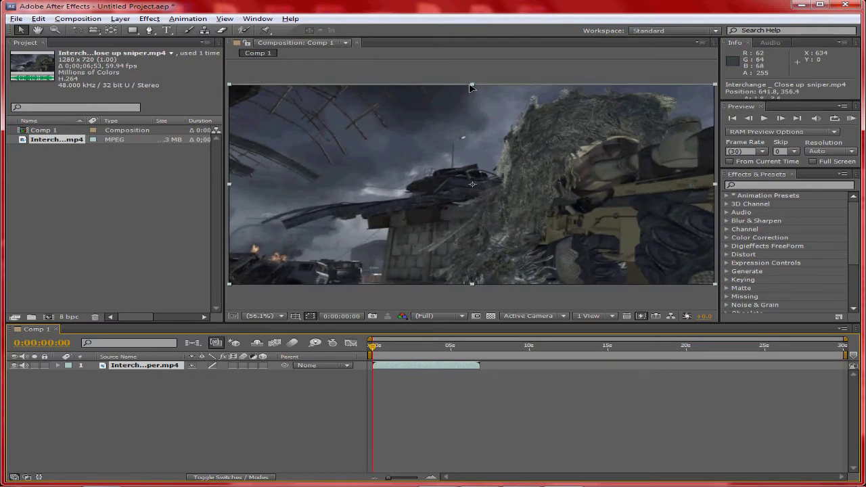
left_click(139, 356)
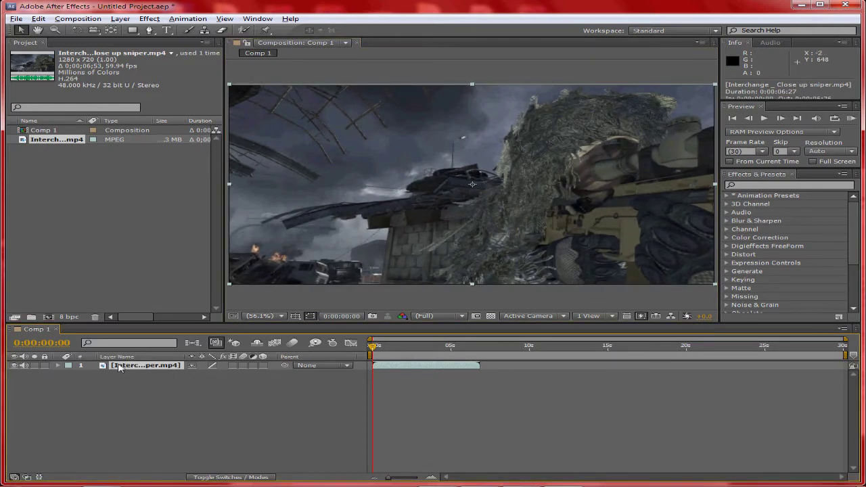
Give the clip's Position a wiggle(1,15) expression and scrub ahead to check the shake.
left_click(117, 359)
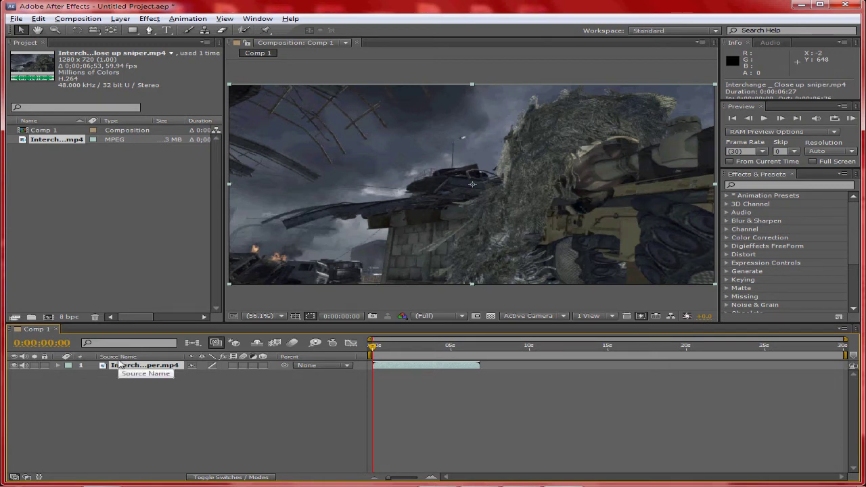
key("p")
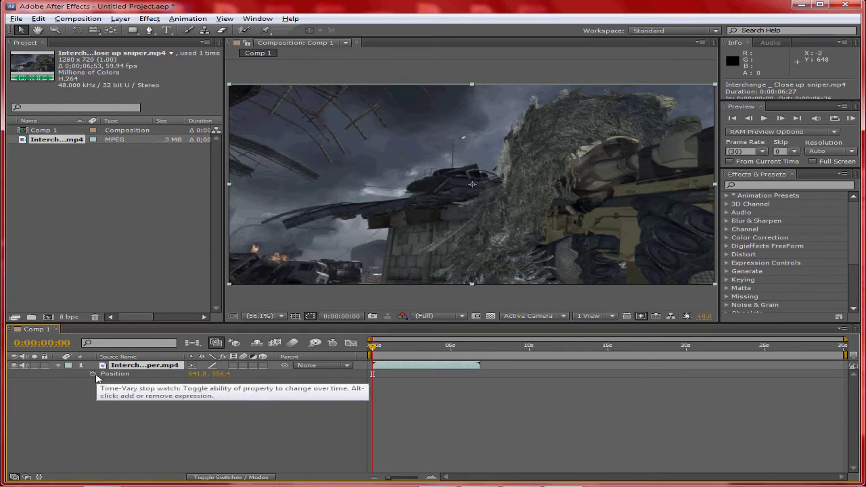
left_click(96, 378, "alt")
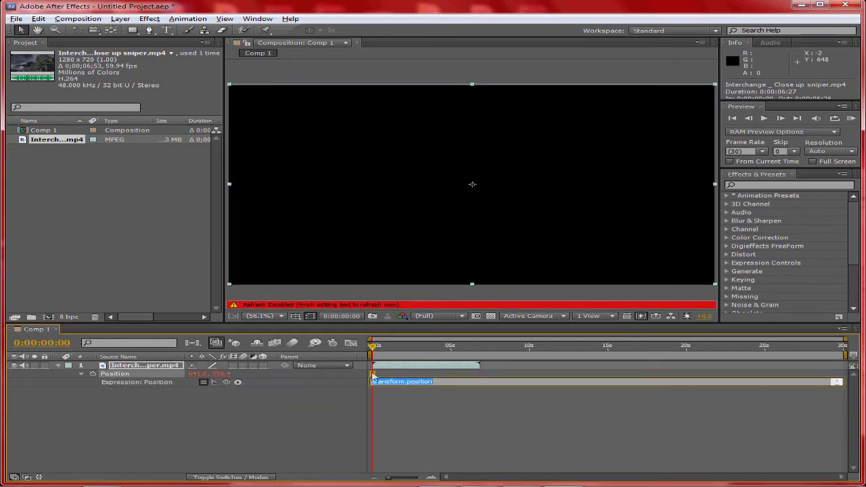
type("wiggle(")
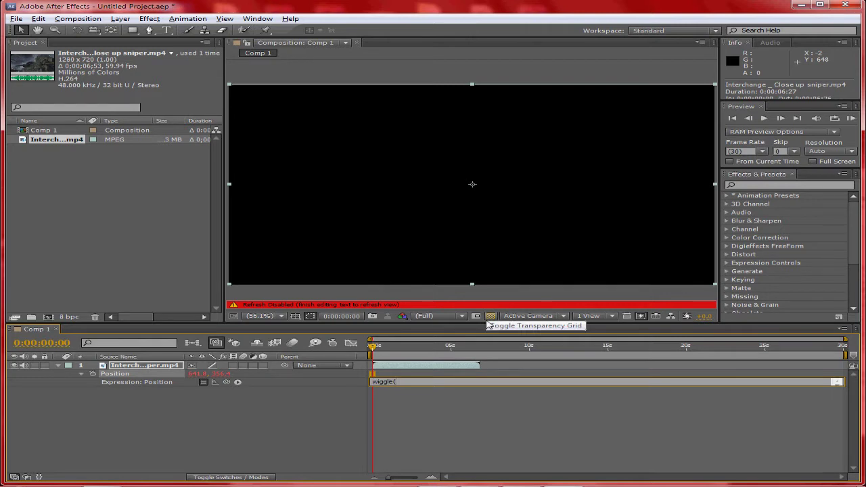
type("1, 15")
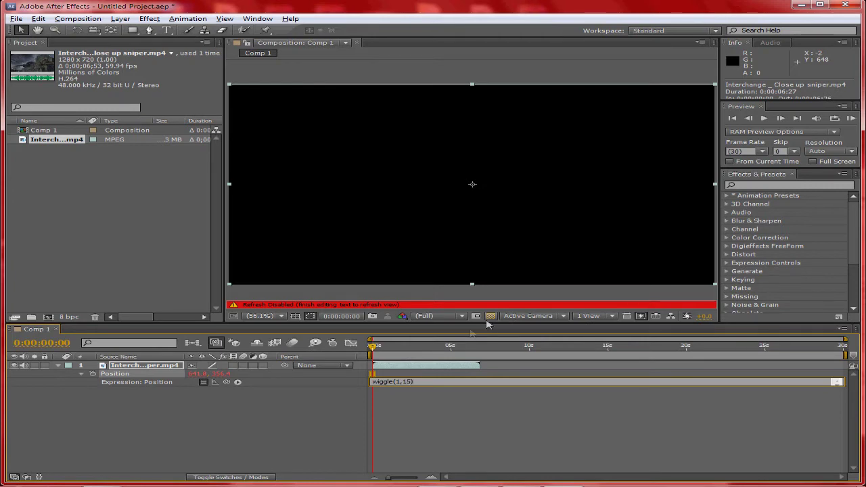
left_click(403, 401)
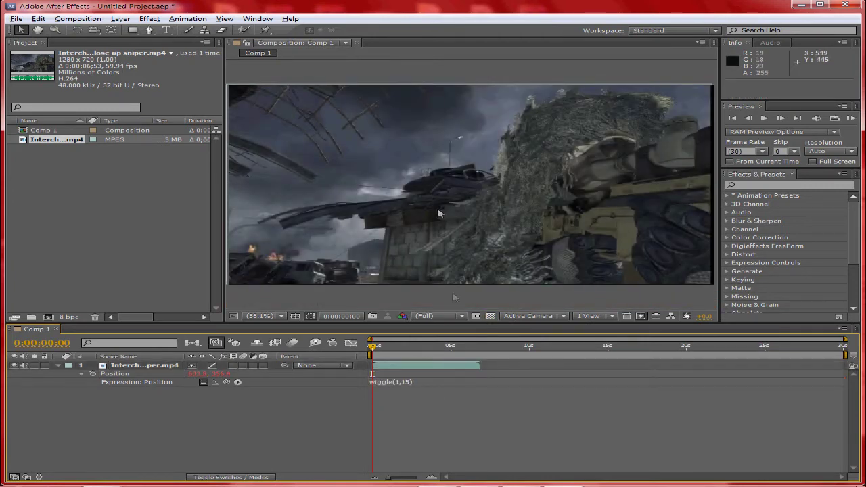
left_click_drag(373, 347, 393, 349)
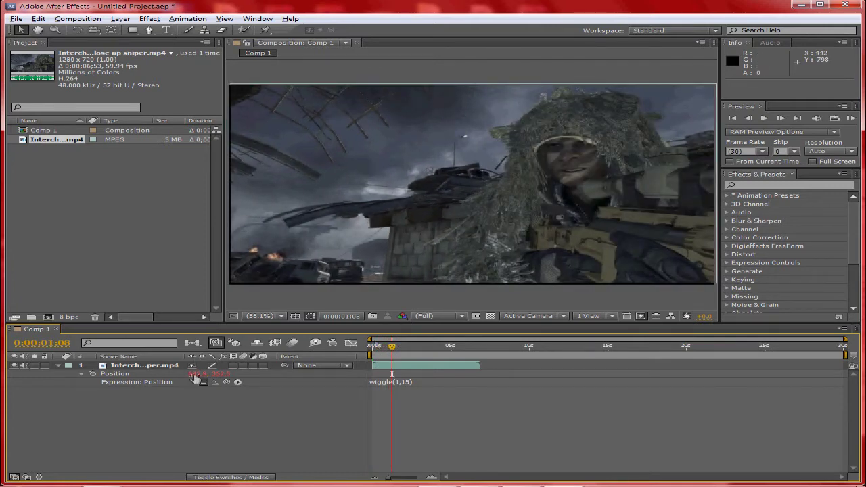
left_click_drag(392, 346, 413, 347)
Add a wiggle(1,3) expression to the clip layer's Rotation property.
left_click(127, 367)
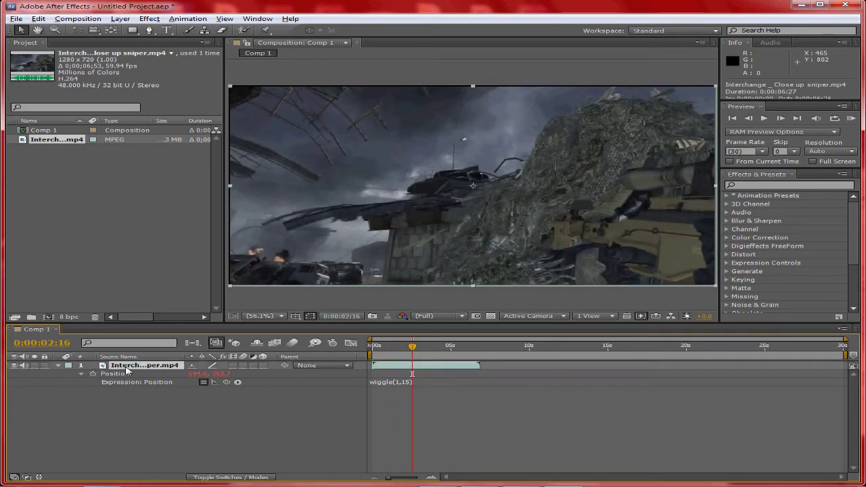
key("r")
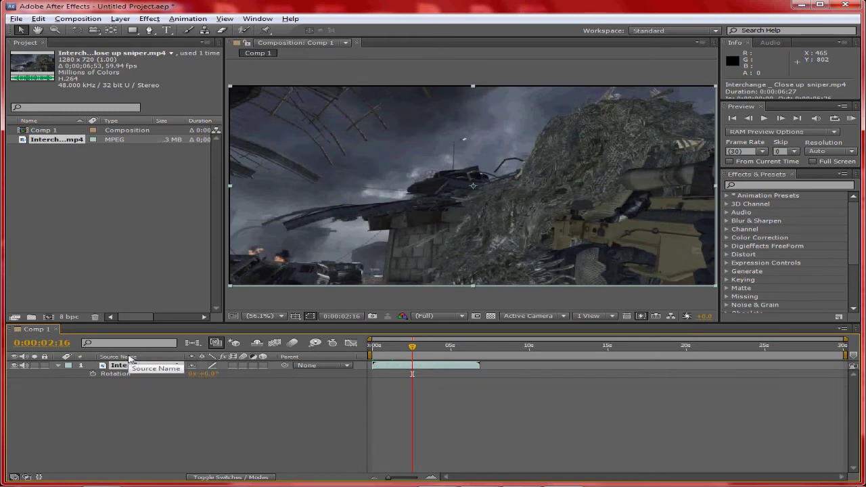
left_click(93, 375, "alt")
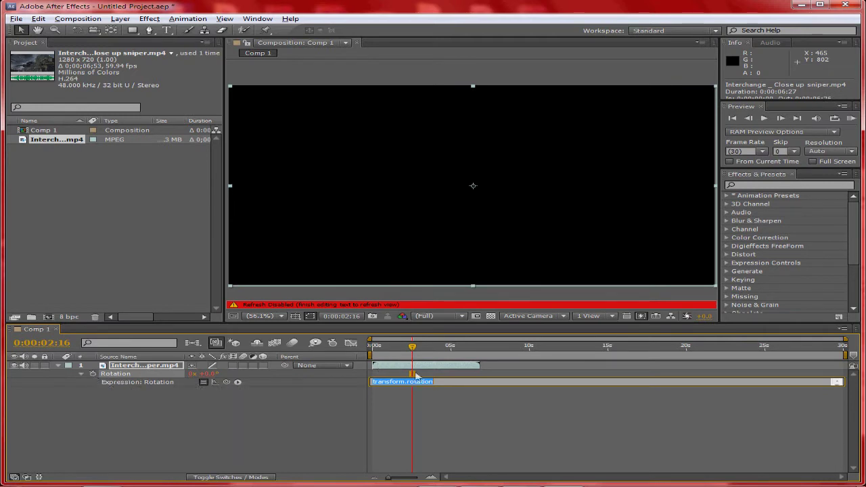
type("wigl")
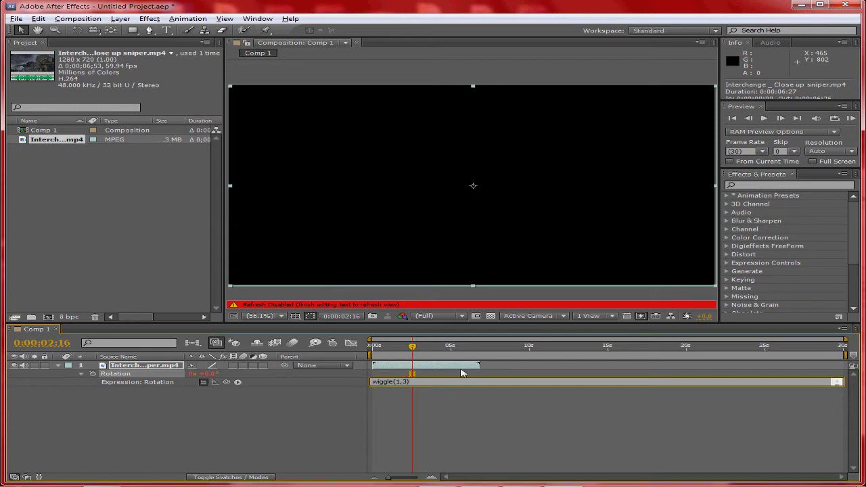
left_click(455, 401)
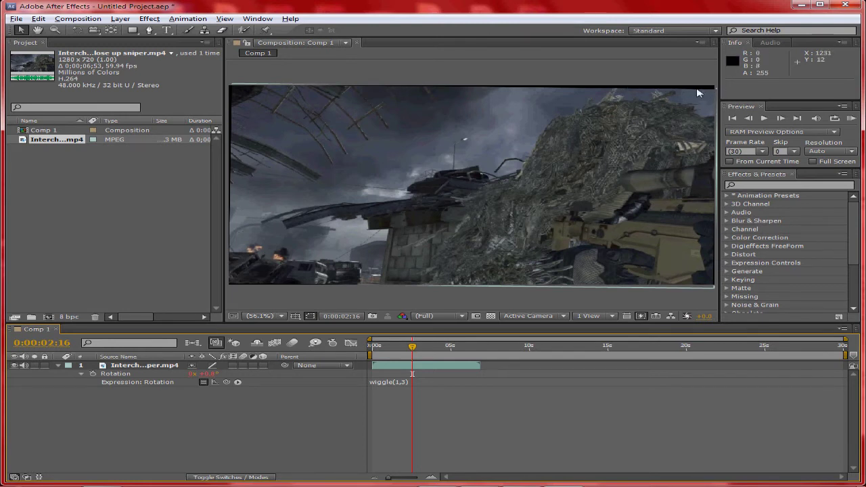
left_click(770, 184)
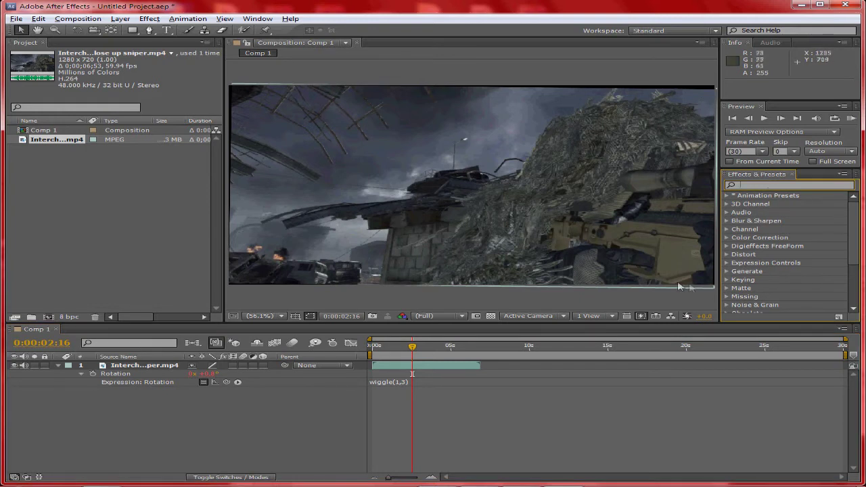
Search Effects & Presets for 'motion tile' and drag Motion Tile onto the clip layer.
left_click(707, 287)
left_click(754, 185)
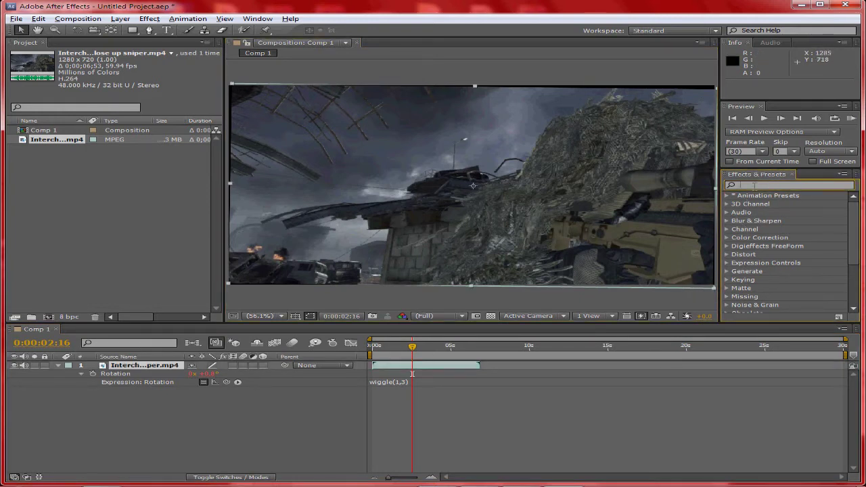
left_click(784, 186)
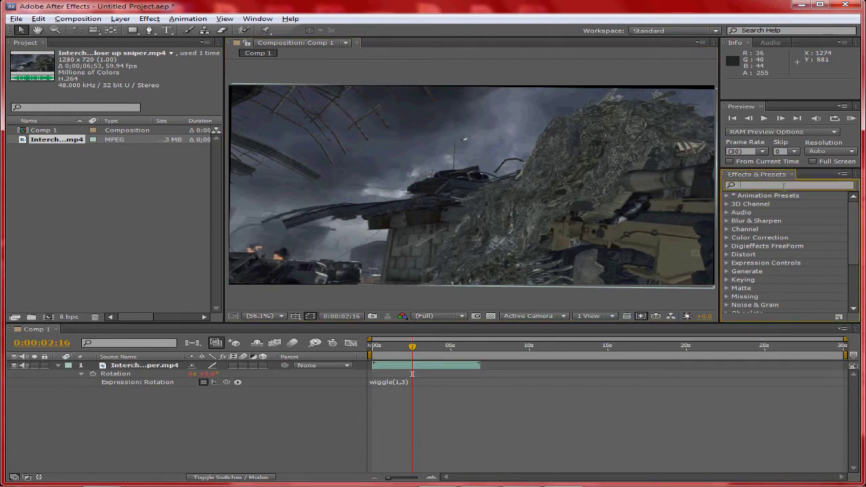
type("motio")
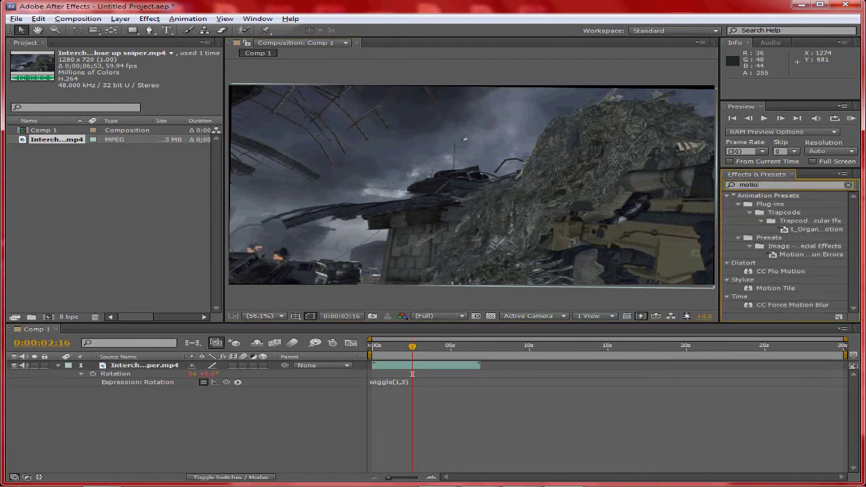
type("n tile")
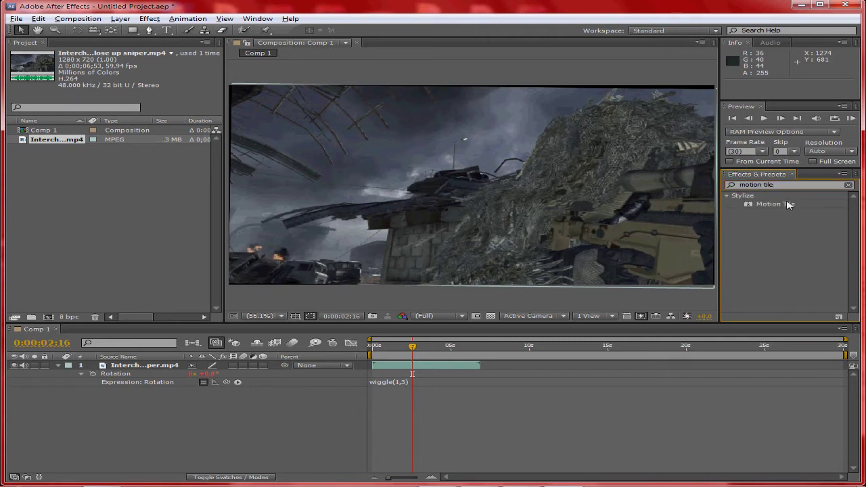
left_click_drag(776, 203, 250, 331)
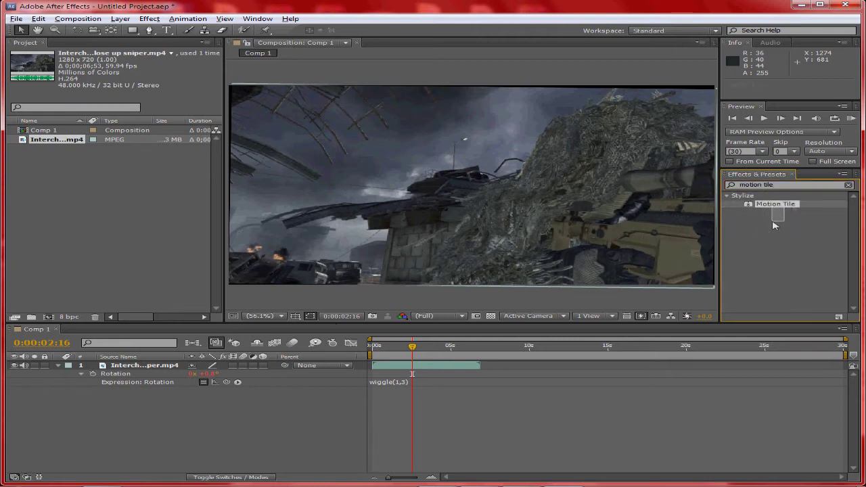
left_click_drag(777, 207, 147, 371)
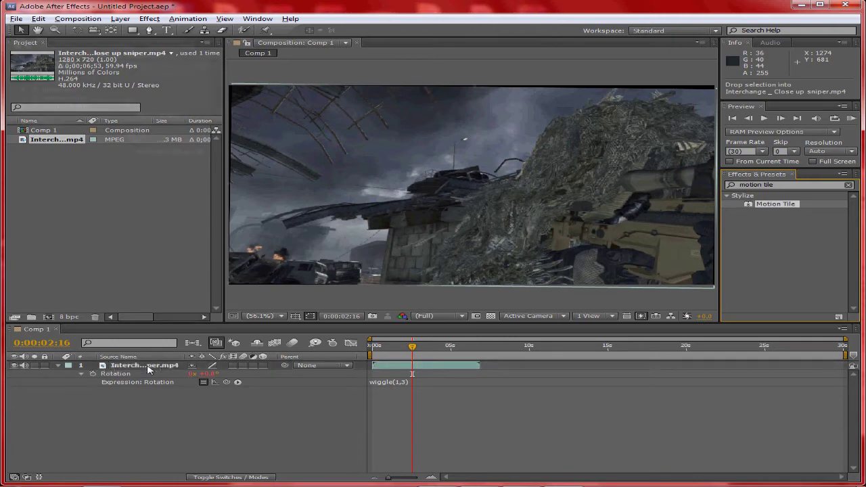
Set Motion Tile Output Width and Output Height to 150 and enable Mirror Edges.
left_click(135, 98)
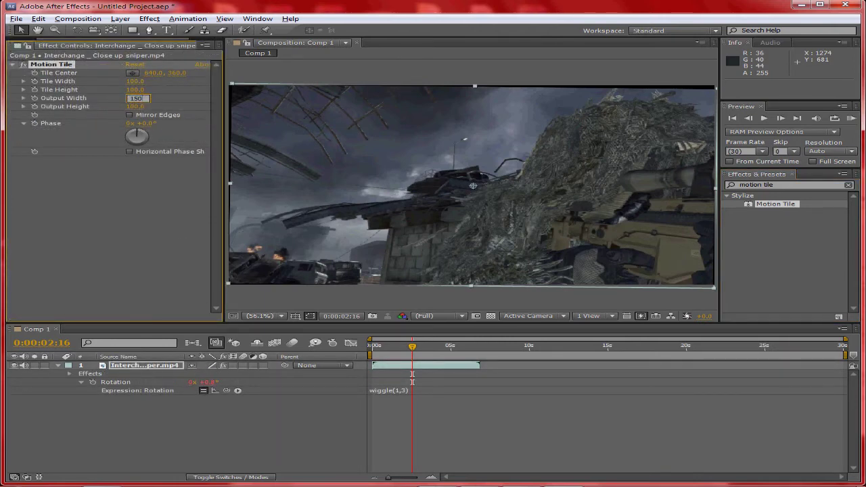
key("Tab")
type("150")
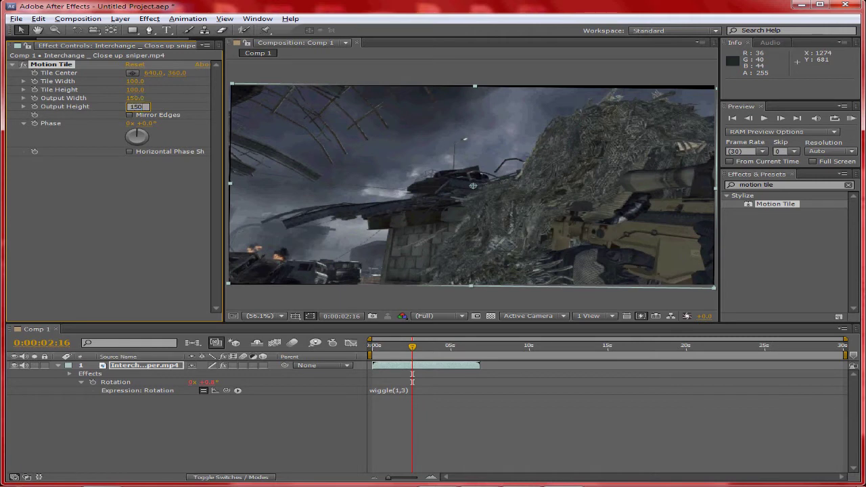
key("Return")
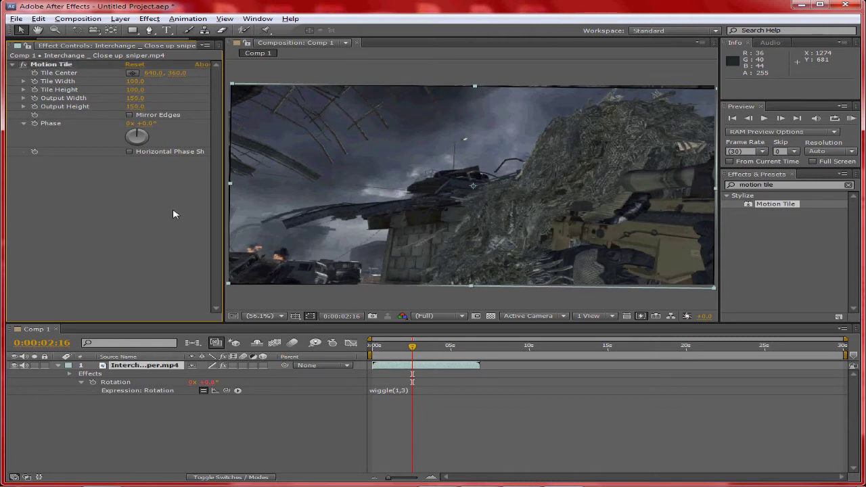
left_click(129, 115)
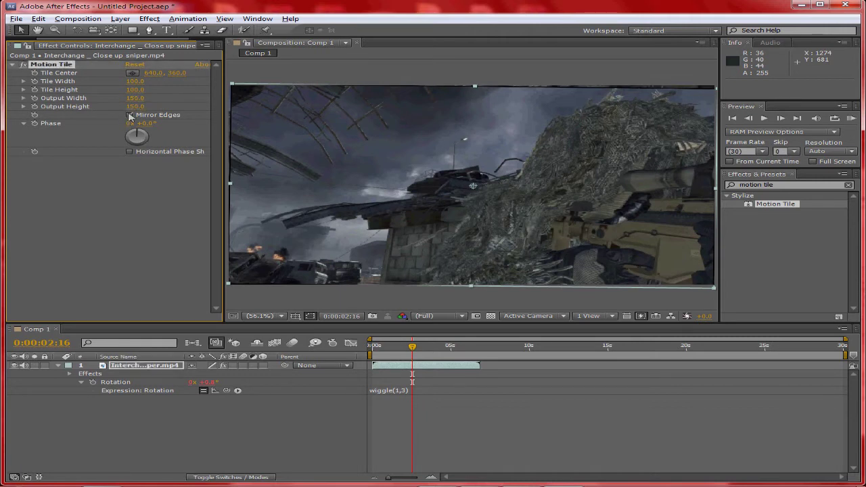
left_click(682, 83)
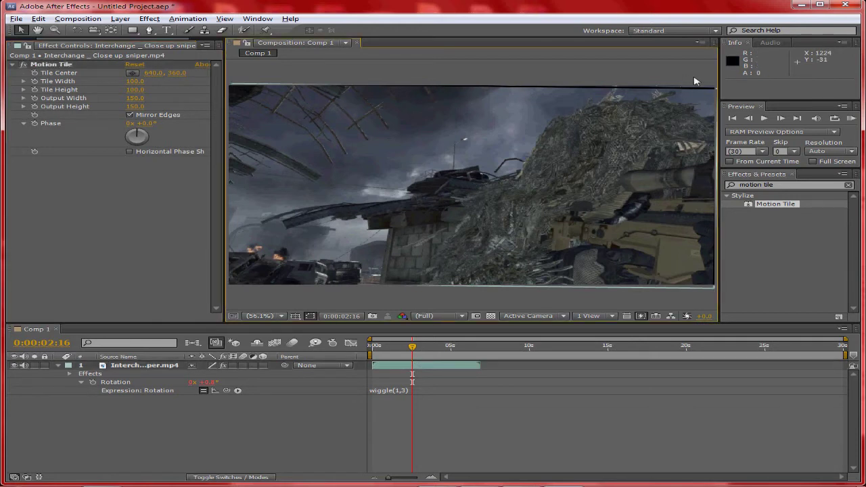
left_click(649, 95)
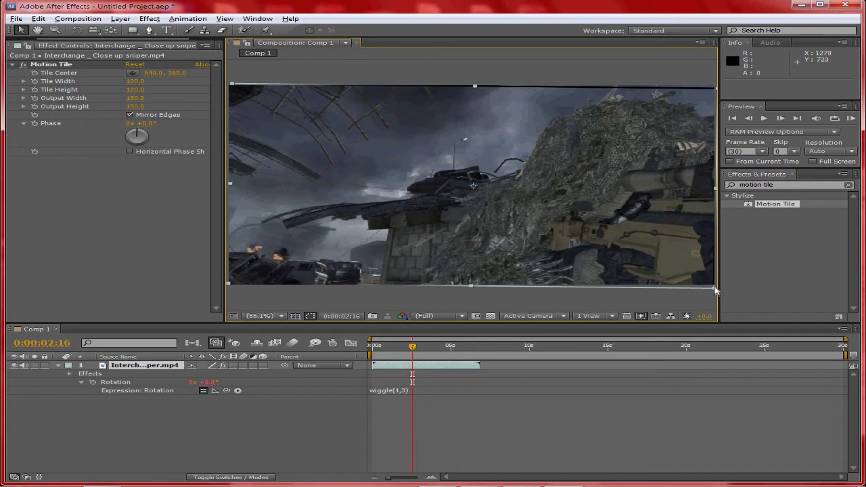
Scale the clip to about 102% × 109%, scrubbing and playing back to confirm covered edges.
left_click_drag(717, 87, 722, 86)
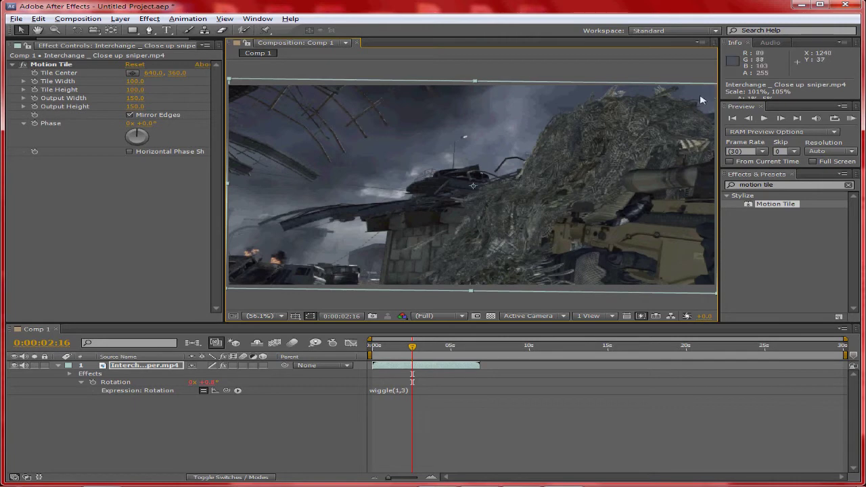
left_click_drag(412, 349, 448, 348)
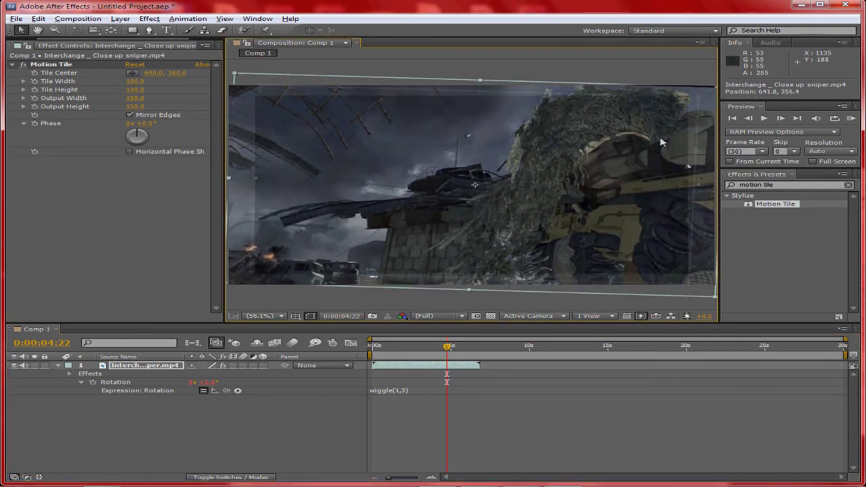
key("comma")
left_click_drag(693, 93, 702, 94)
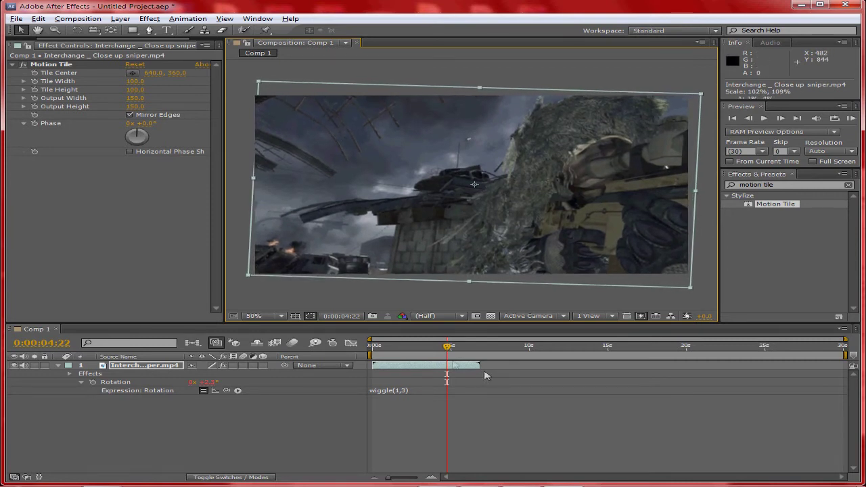
left_click_drag(450, 349, 462, 349)
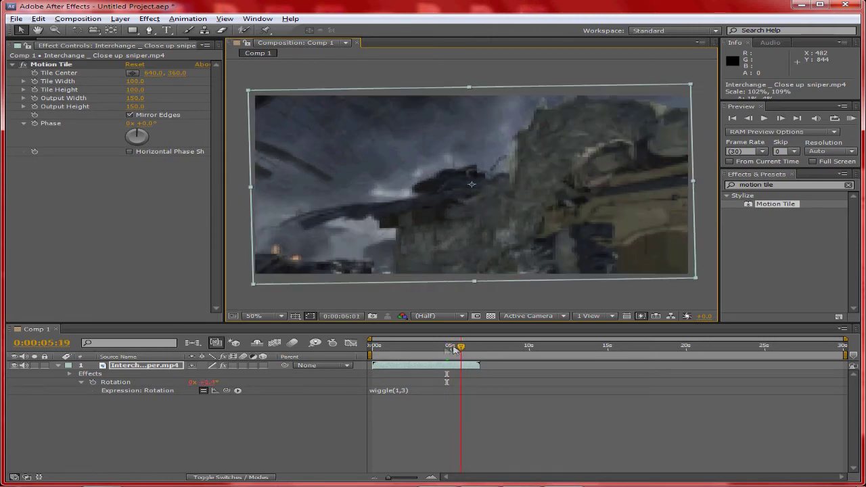
left_click(371, 354)
left_click(764, 119)
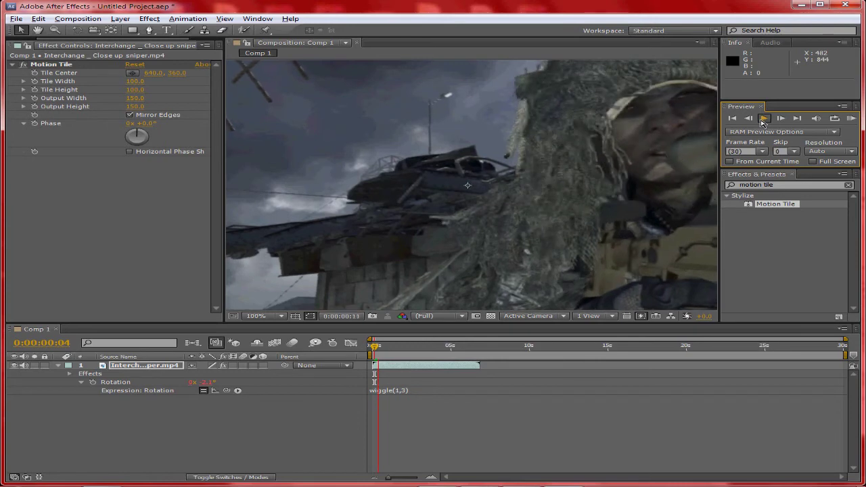
left_click(763, 120)
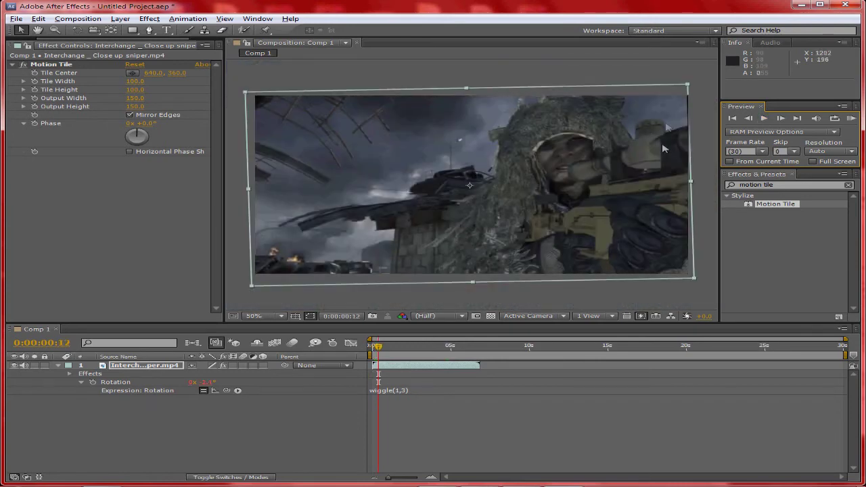
left_click(766, 119)
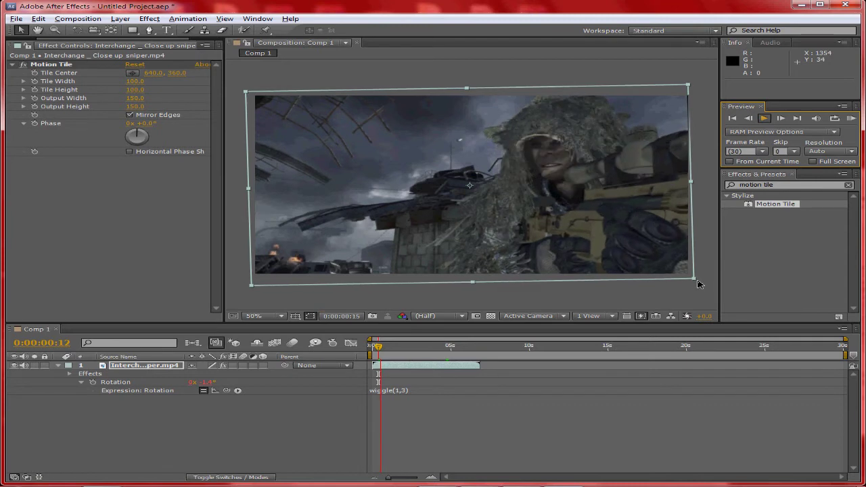
left_click(766, 118)
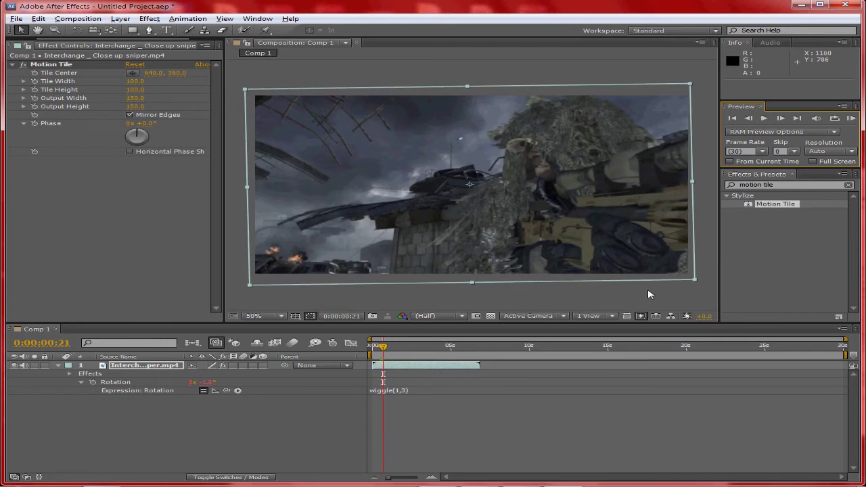
left_click(385, 348)
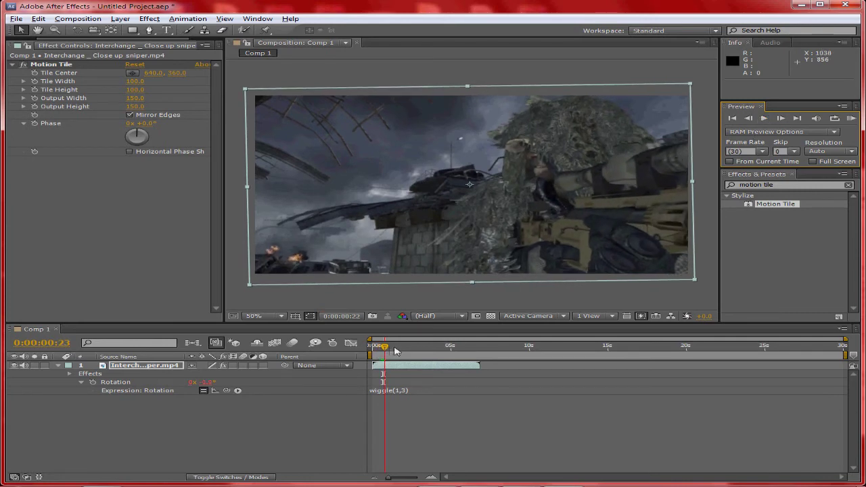
left_click_drag(383, 350, 415, 349)
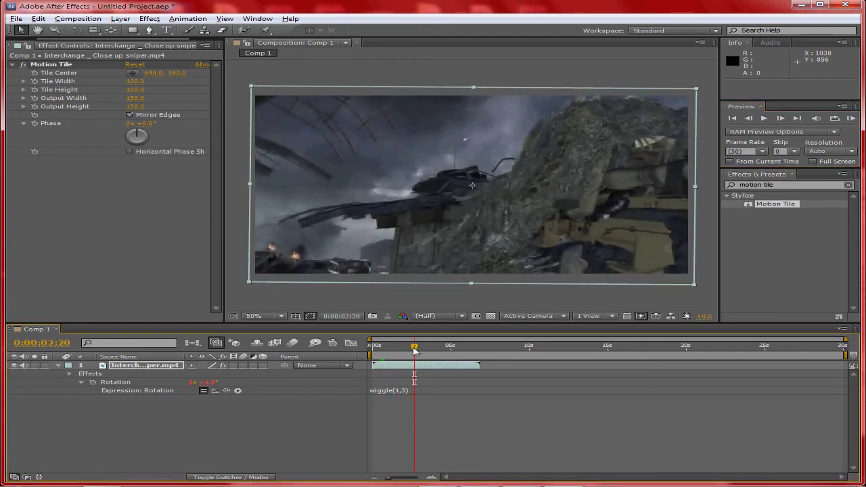
left_click(499, 400)
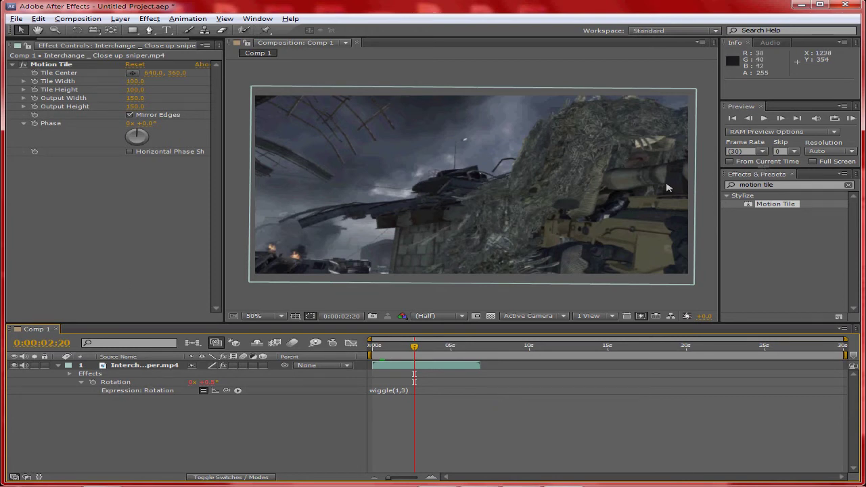
Apply a Slider Control to the clip and pick-whip the Rotation expression to its Slider.
key("ctrl+5")
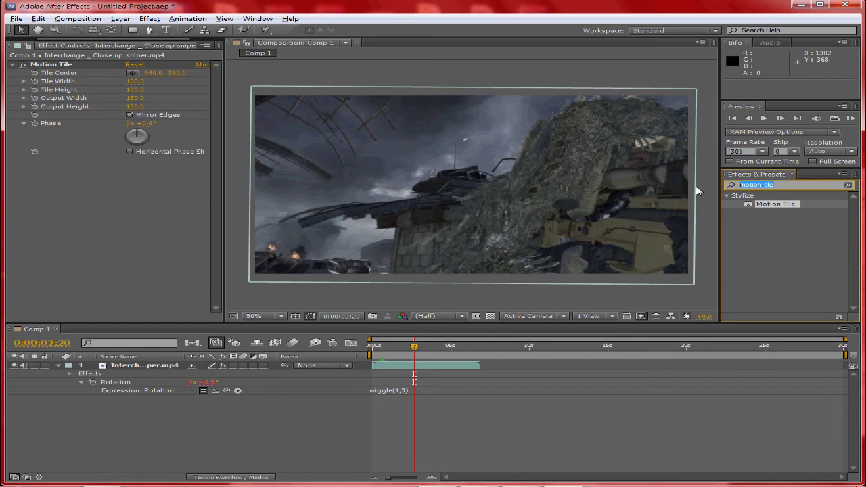
type("slider control")
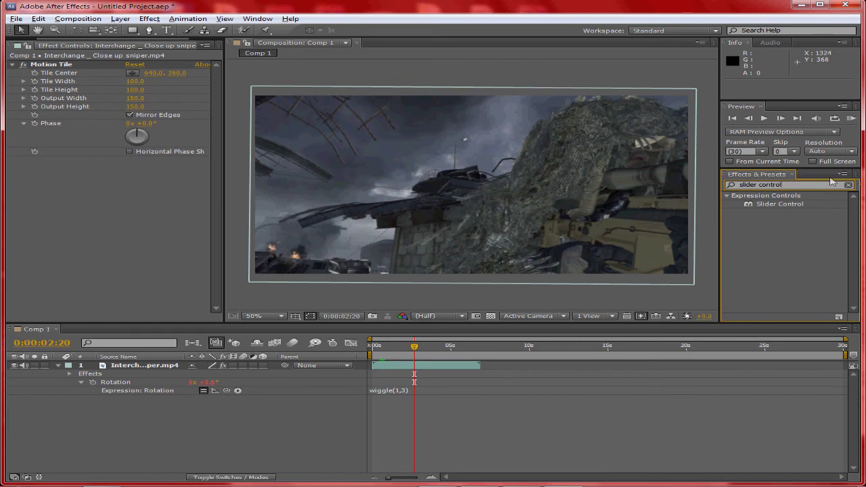
left_click_drag(779, 204, 146, 368)
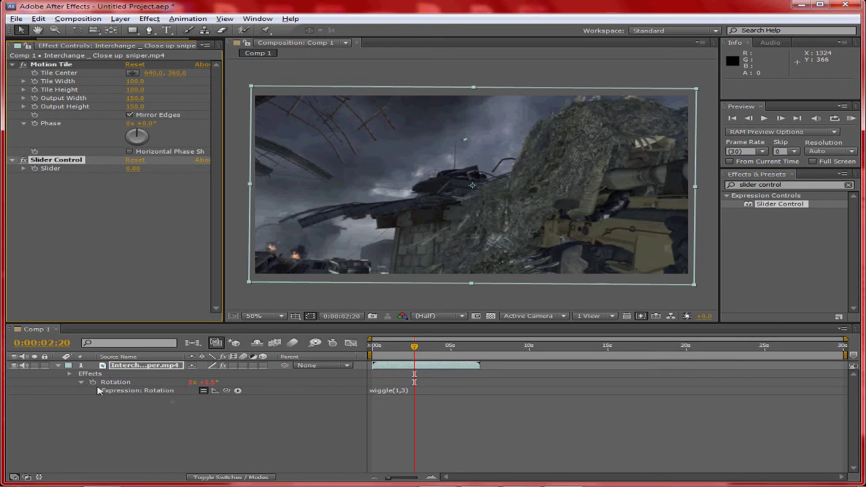
left_click_drag(227, 390, 51, 170)
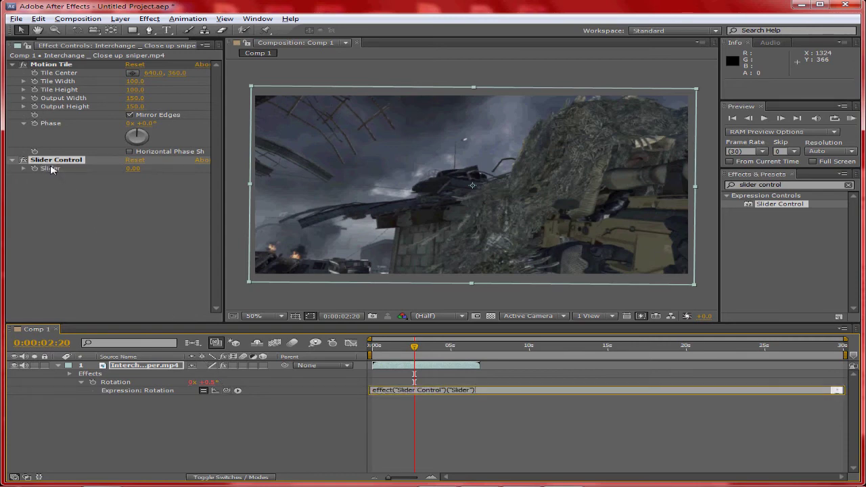
Commit the rotation expression and set the Slider to 1 at the start of the composition.
left_click(411, 349)
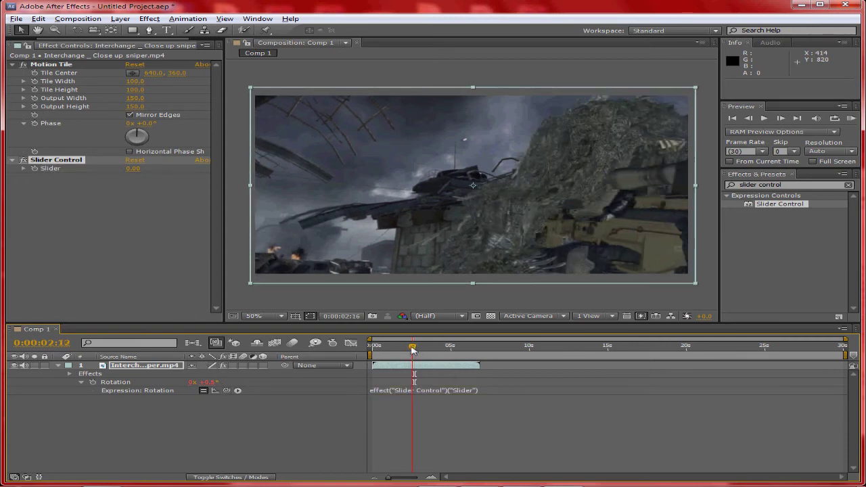
left_click_drag(399, 349, 373, 348)
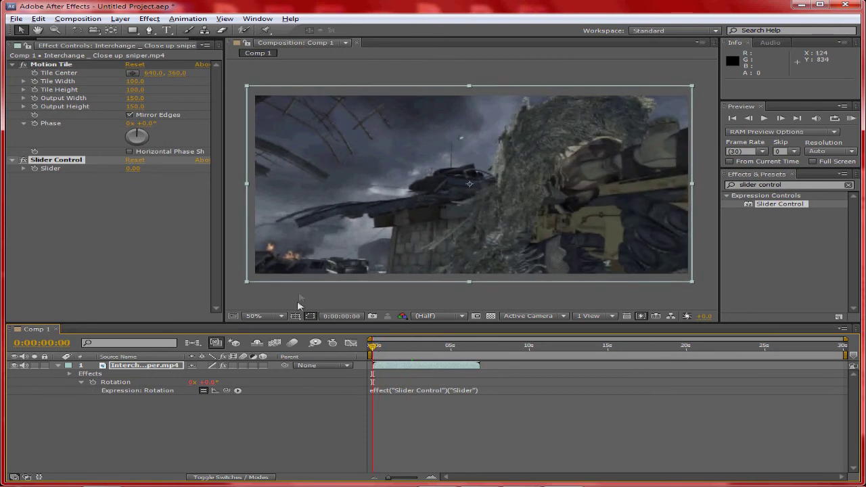
left_click(130, 169)
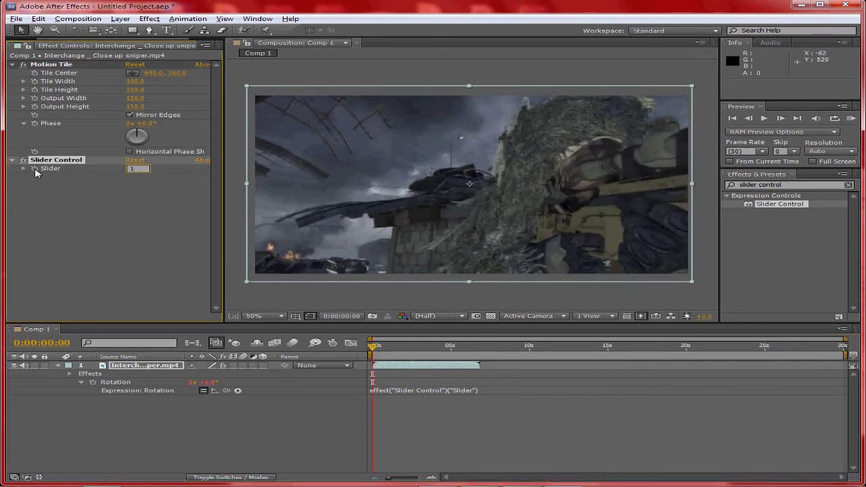
type("1")
key("Return")
Move later in the clip and key the Slider to 2.
left_click(378, 348)
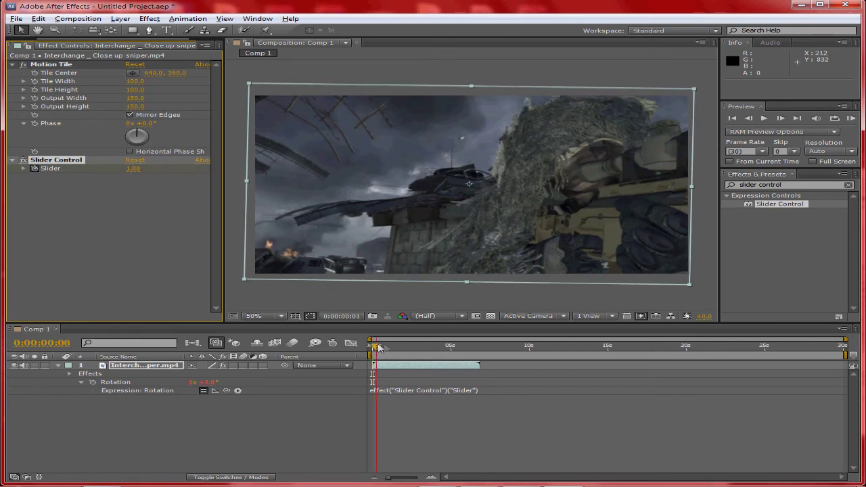
left_click_drag(379, 348, 410, 348)
left_click(134, 168)
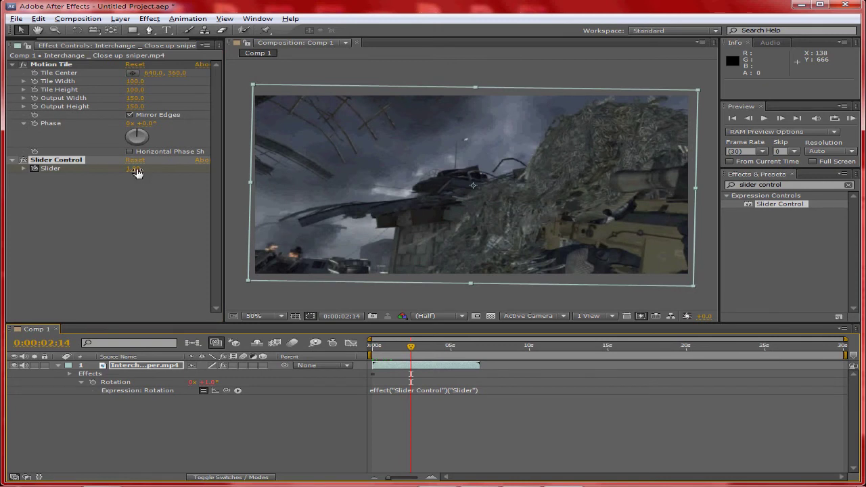
type("2")
key("Return")
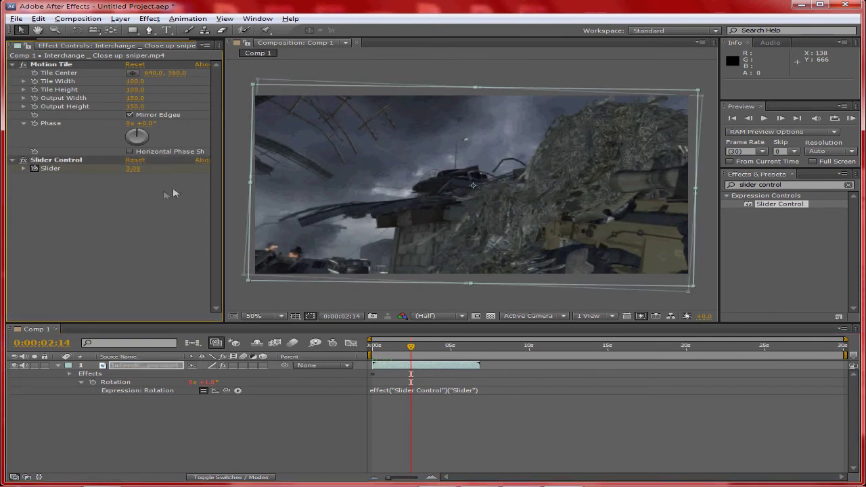
Add another Slider keyframe of 2 at 0:00:05:23 and scrub back to check the rotation.
left_click_drag(411, 348, 459, 350)
left_click(464, 348)
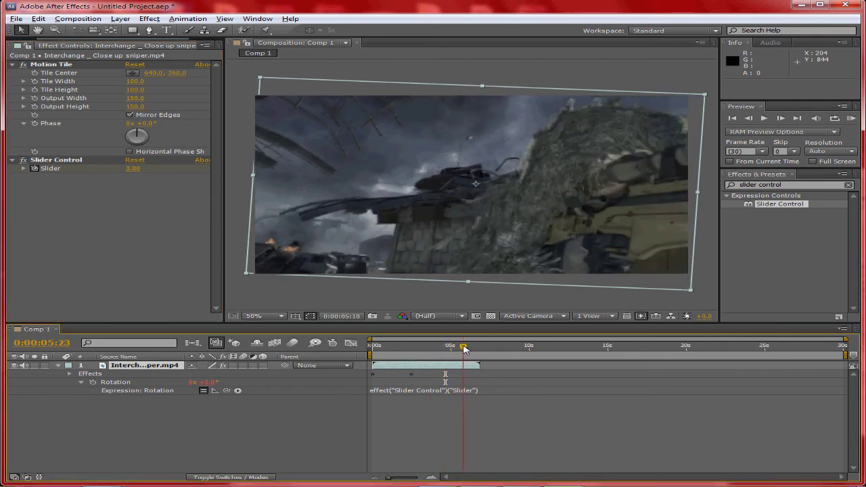
left_click(134, 169)
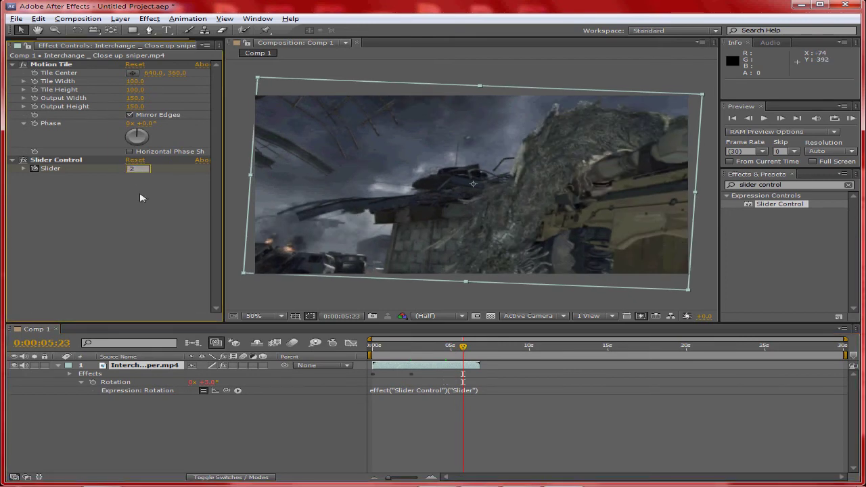
type("2")
key("Return")
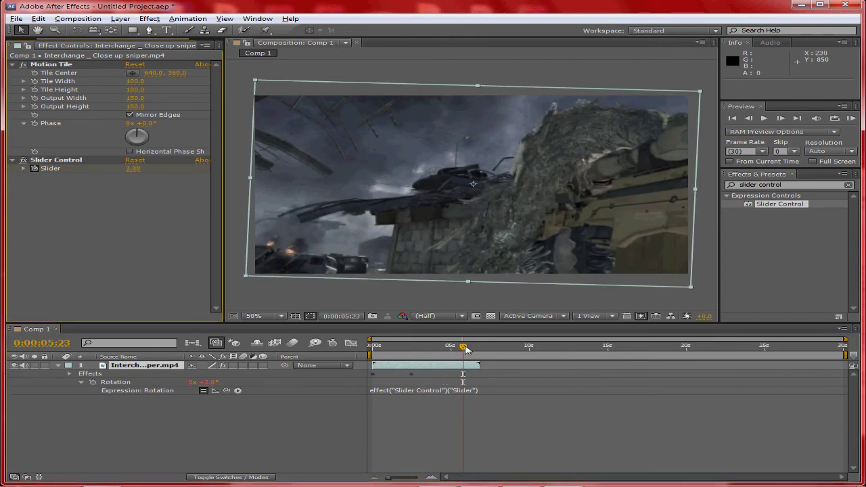
left_click_drag(466, 348, 419, 350)
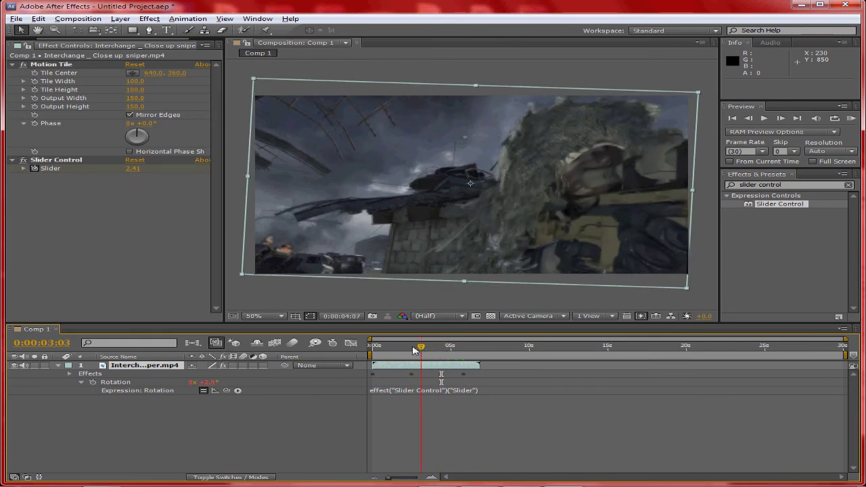
mouse_move(420, 349)
left_mouse_down()
mouse_move(473, 346)
mouse_move(414, 348)
left_mouse_up()
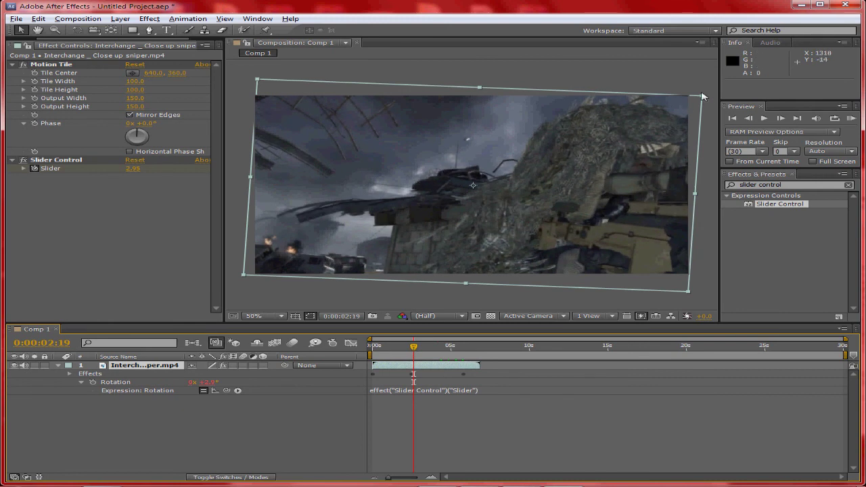
Drag the clip's top-right corner handle to scale it to about 103% × 112%.
left_click_drag(703, 99, 704, 100)
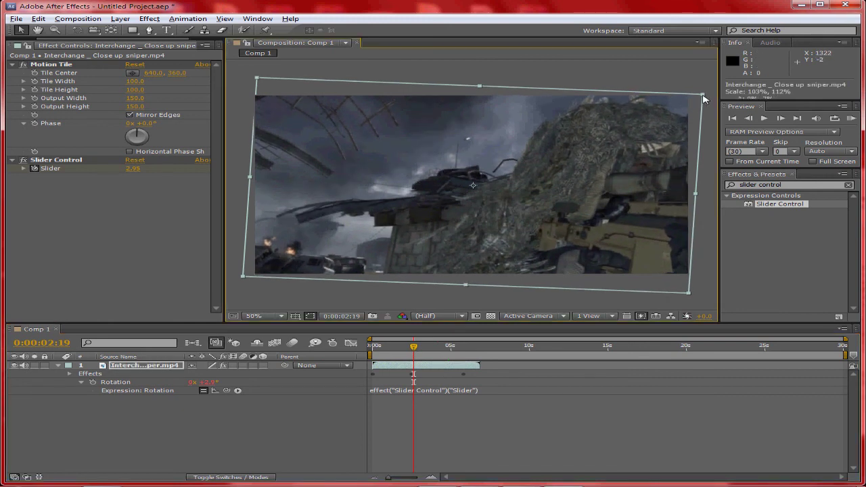